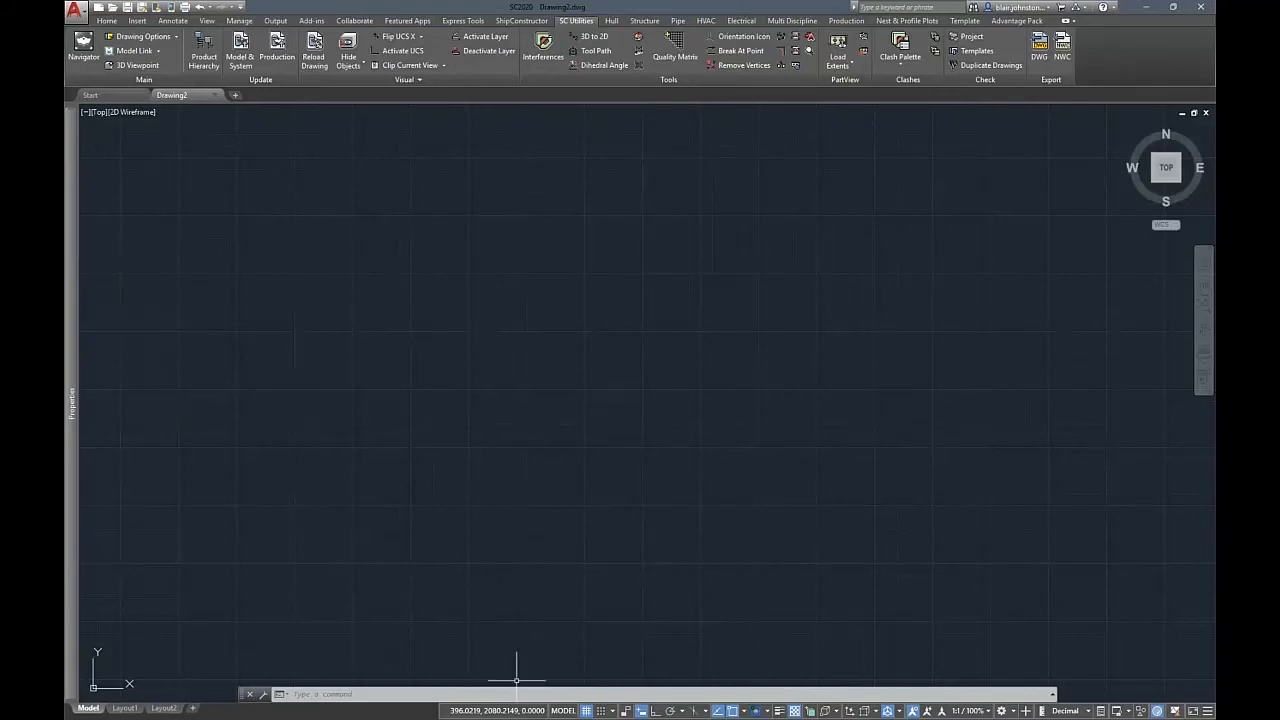
# Open the Clash Manager and bring its list of clashes into view.
pyautogui.click(898, 68)
pyautogui.click(897, 112)
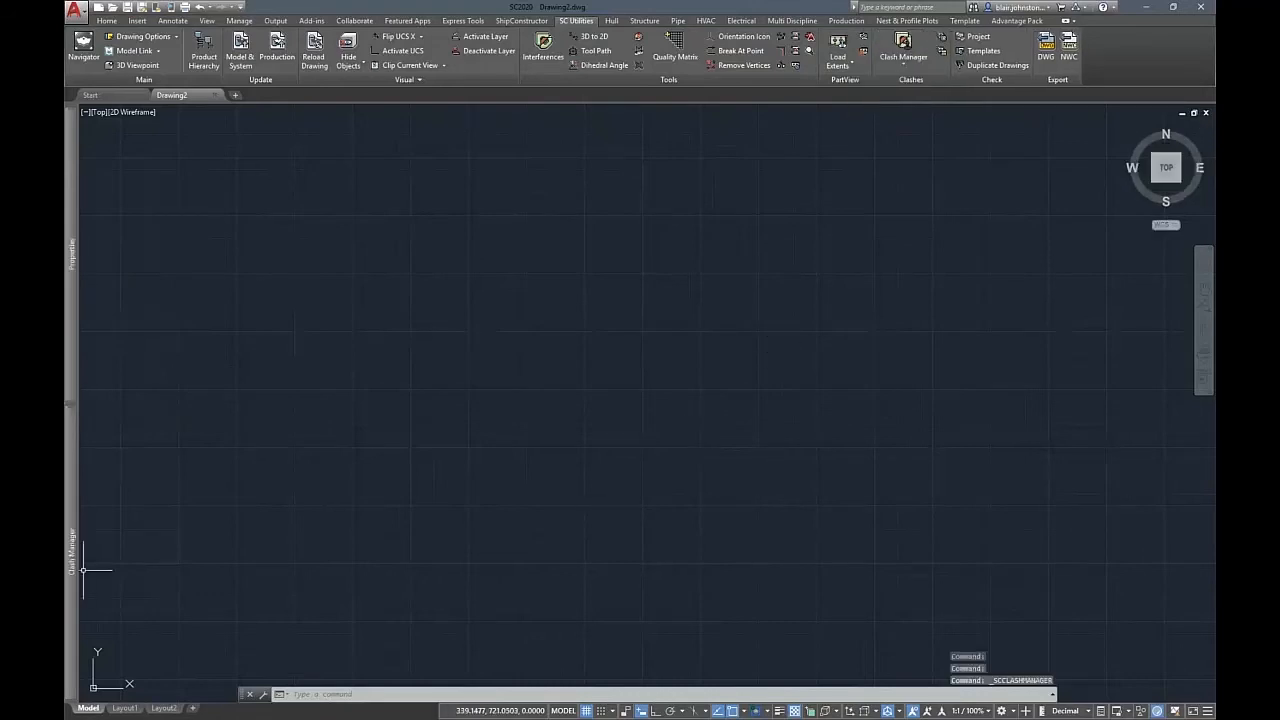
pyautogui.moveTo(74, 550)
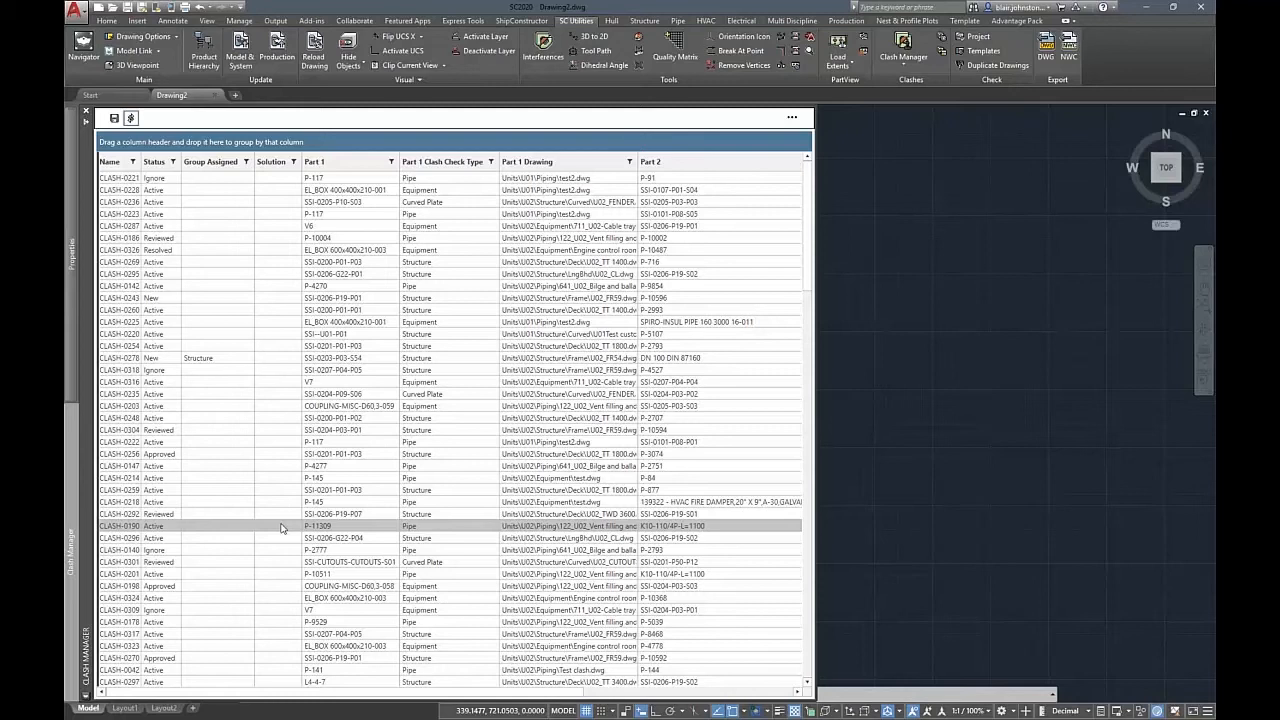
# Filter the clash list to entries with status New and an empty Group Assigned value.
pyautogui.click(173, 161)
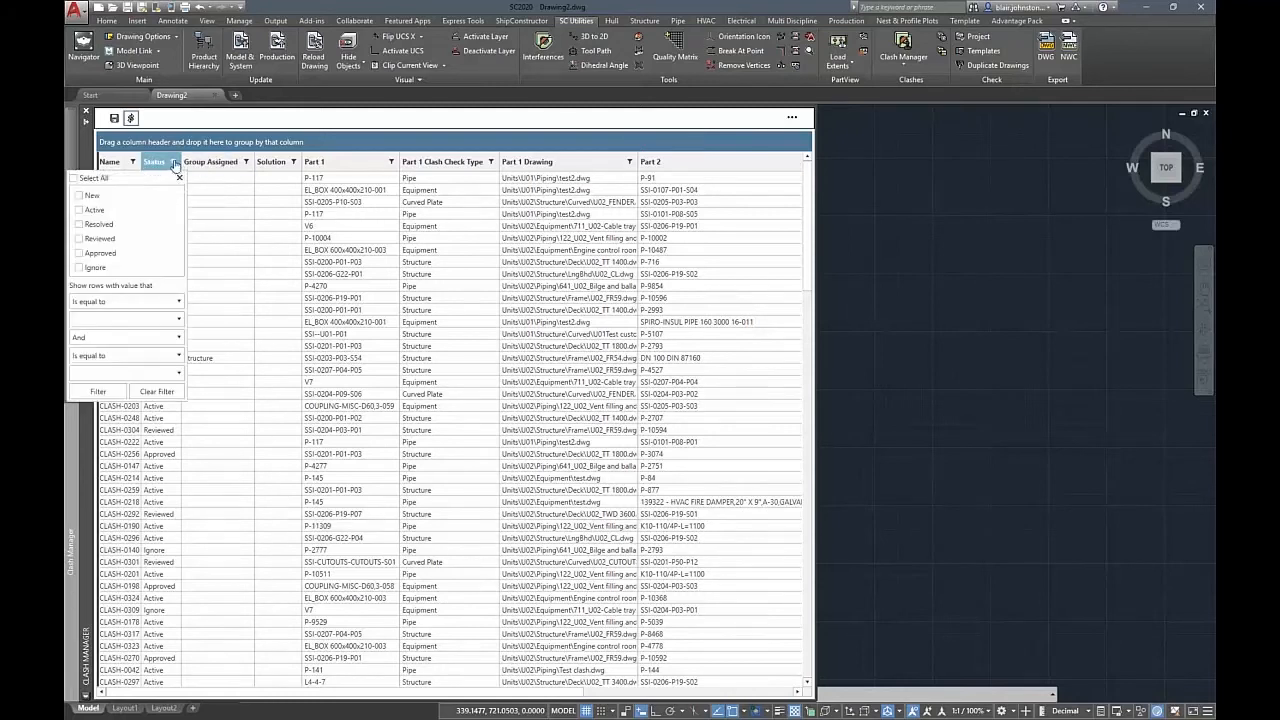
pyautogui.click(81, 197)
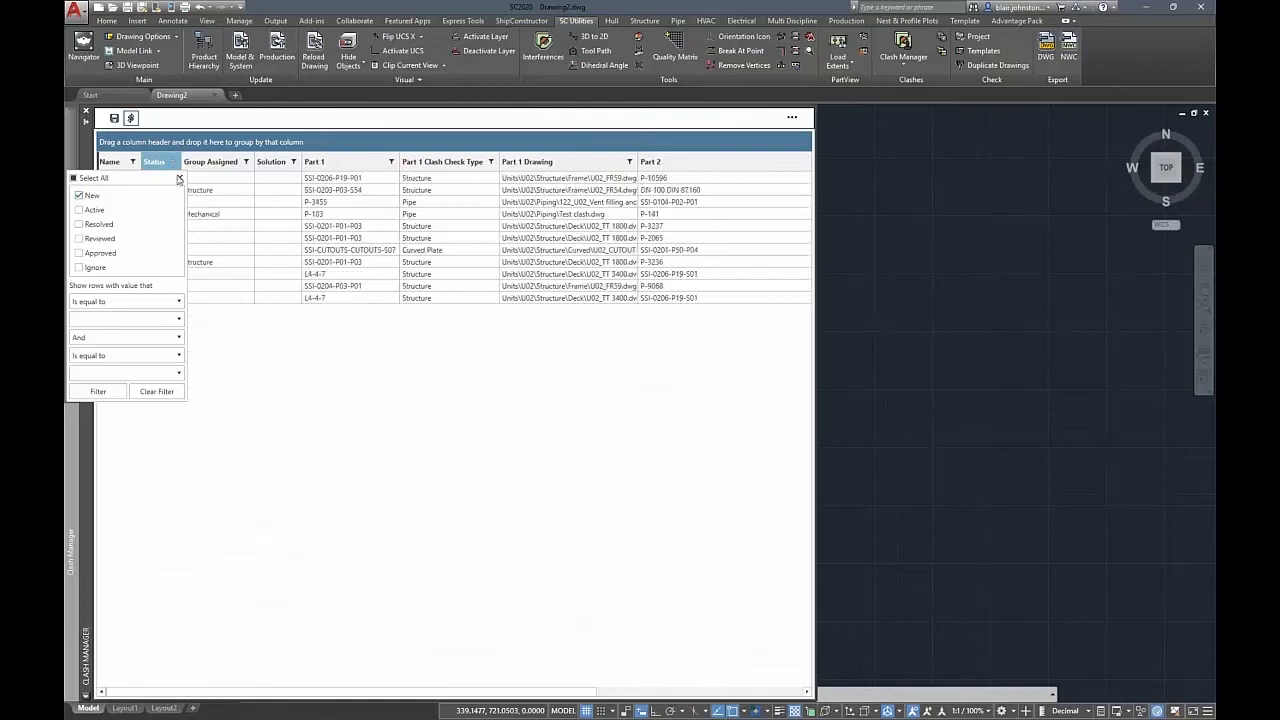
pyautogui.click(170, 162)
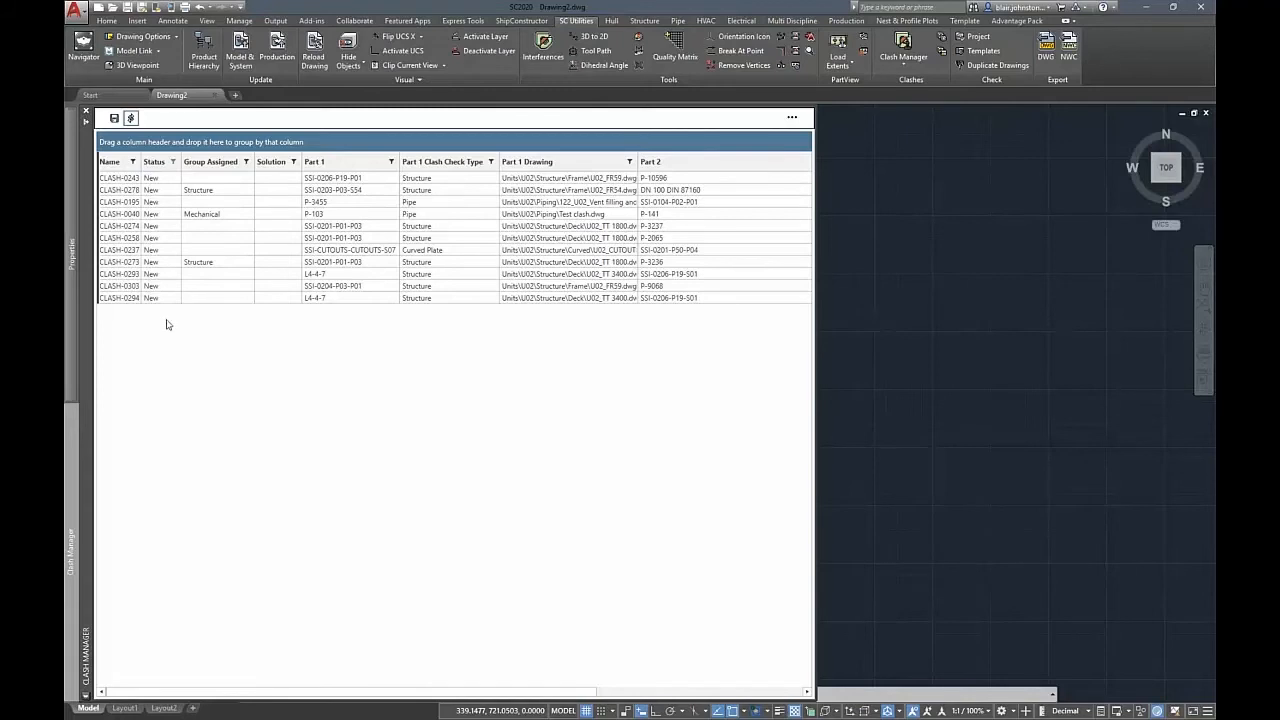
pyautogui.click(246, 163)
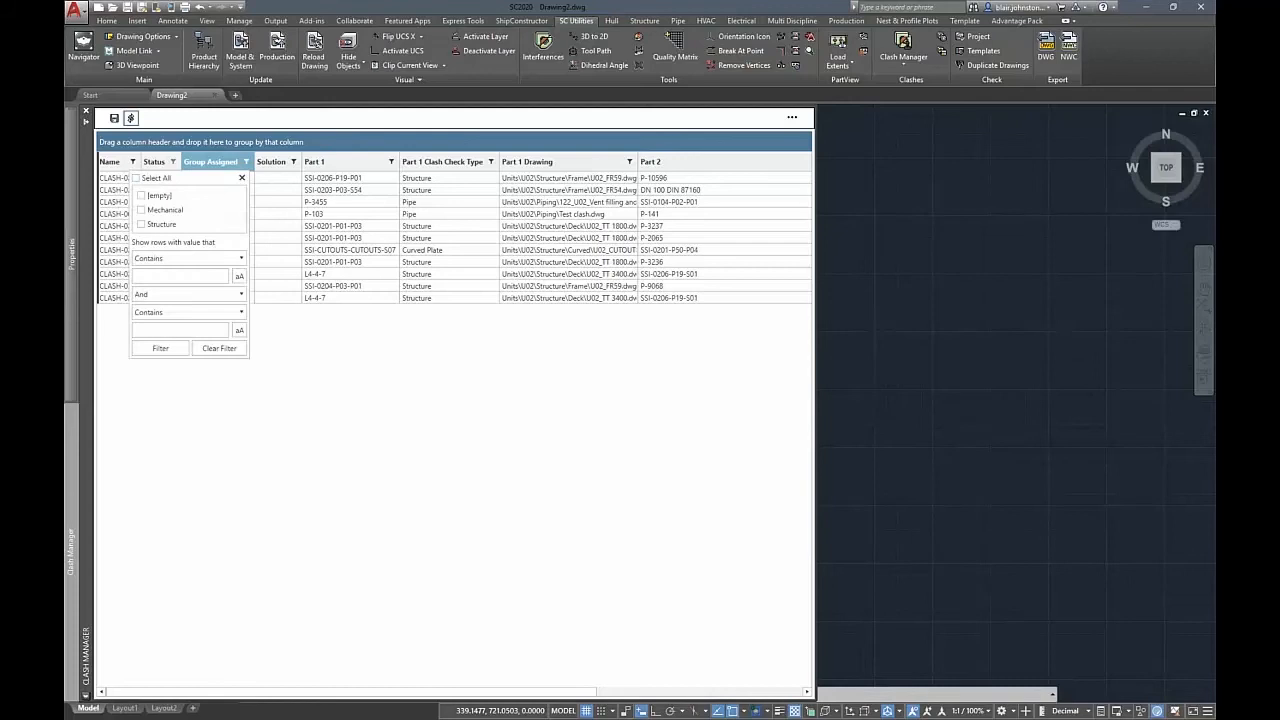
pyautogui.click(141, 196)
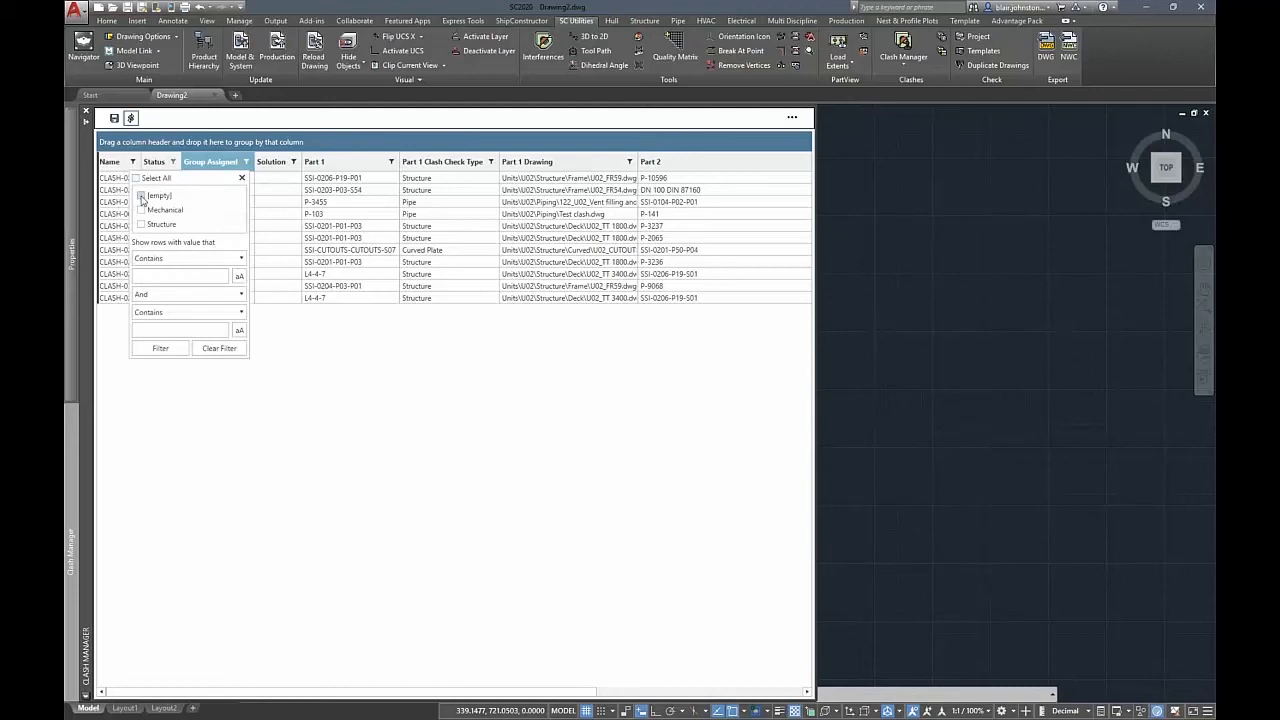
pyautogui.click(242, 178)
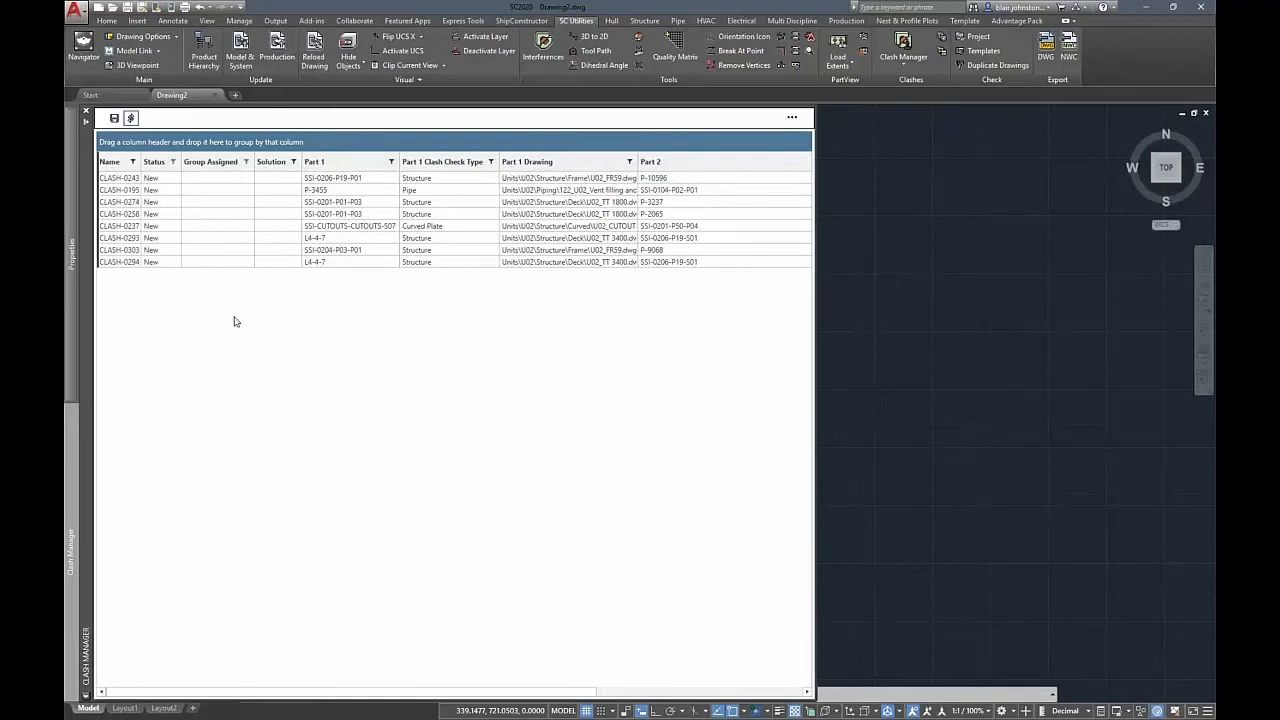
# Group the clashes by Part 1 Drawing and open the Part 1 drawing of CLASH-0274 from the U02_TT 1800.dwg group.
pyautogui.moveTo(573, 162); pyautogui.dragTo(348, 145)
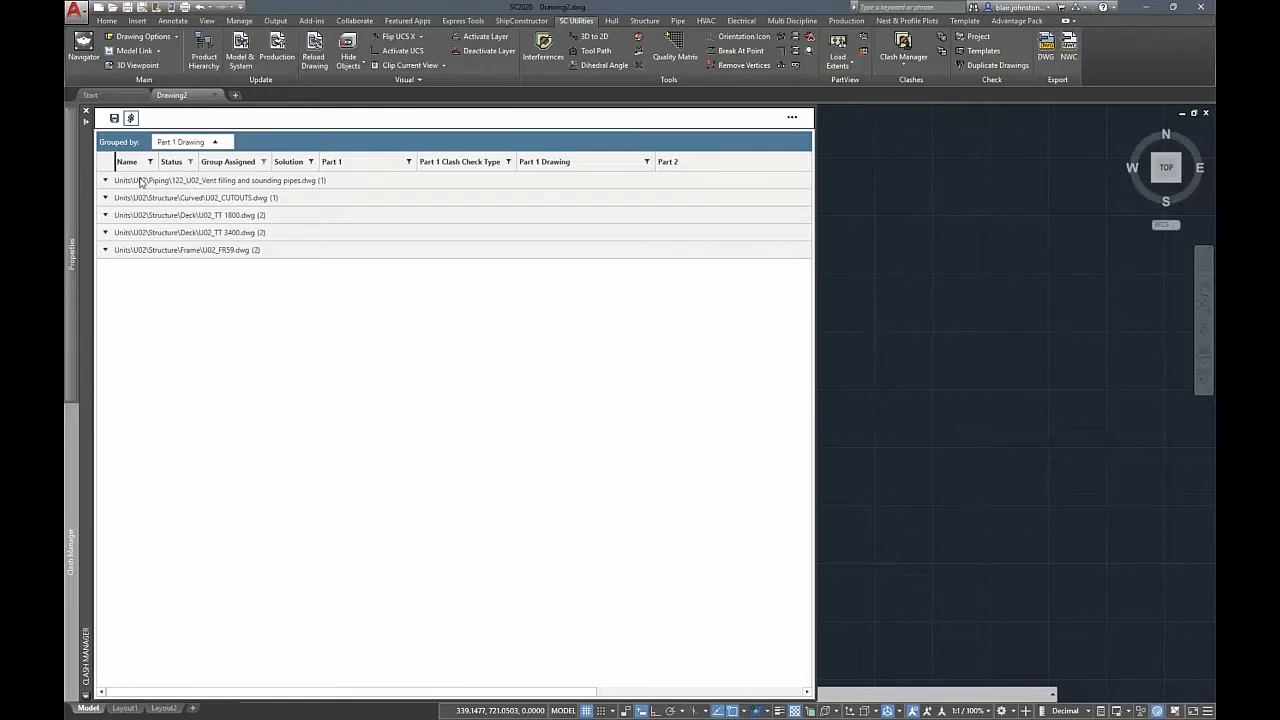
pyautogui.click(106, 216)
pyautogui.click(145, 231)
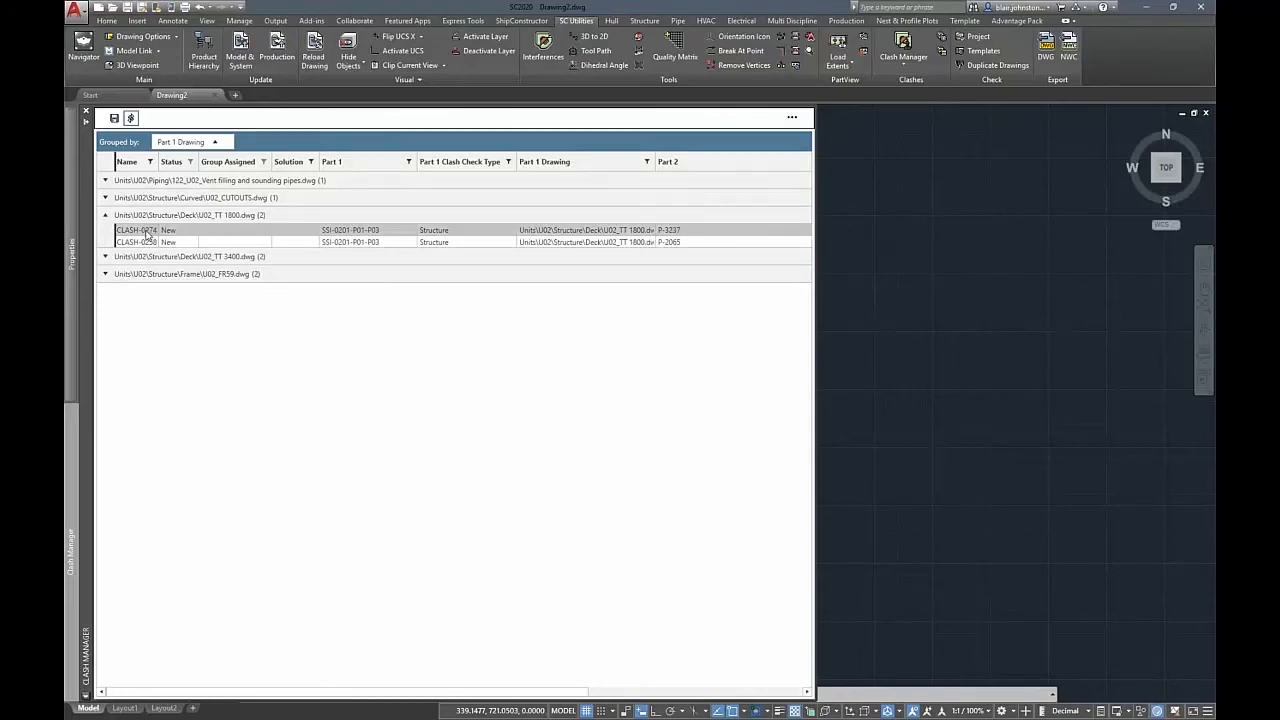
pyautogui.click(147, 232)
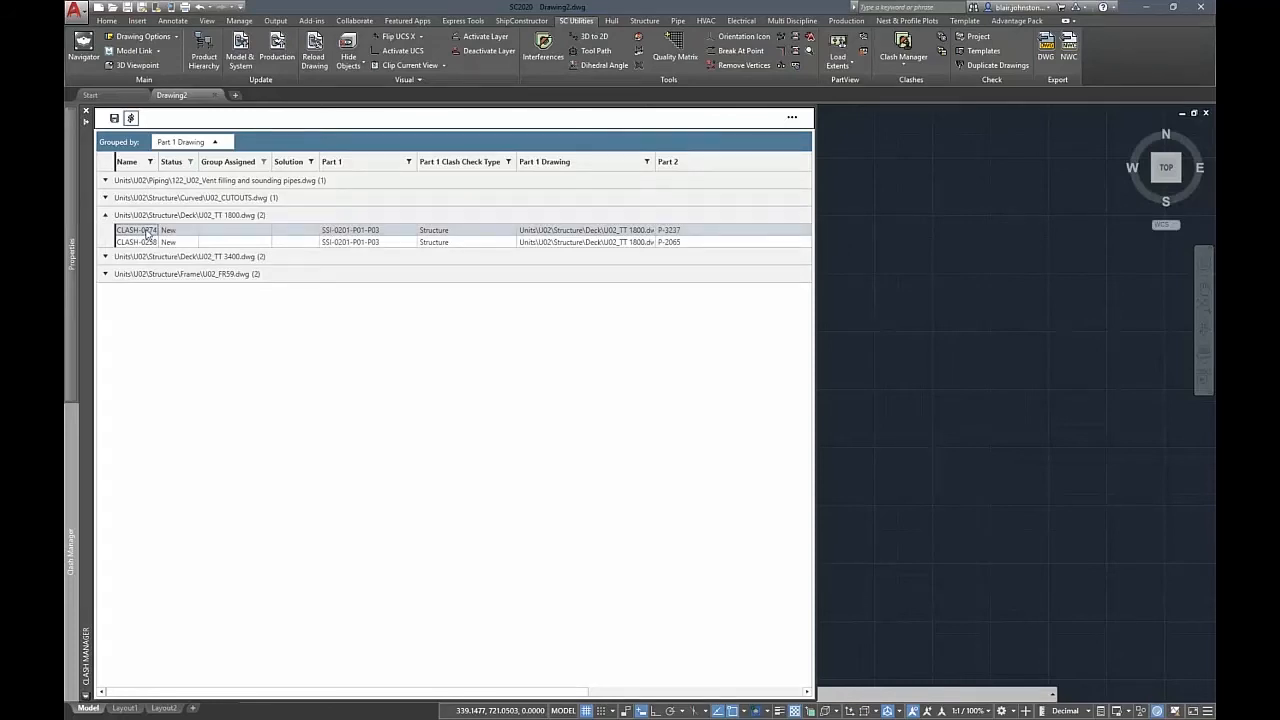
pyautogui.rightClick(146, 232)
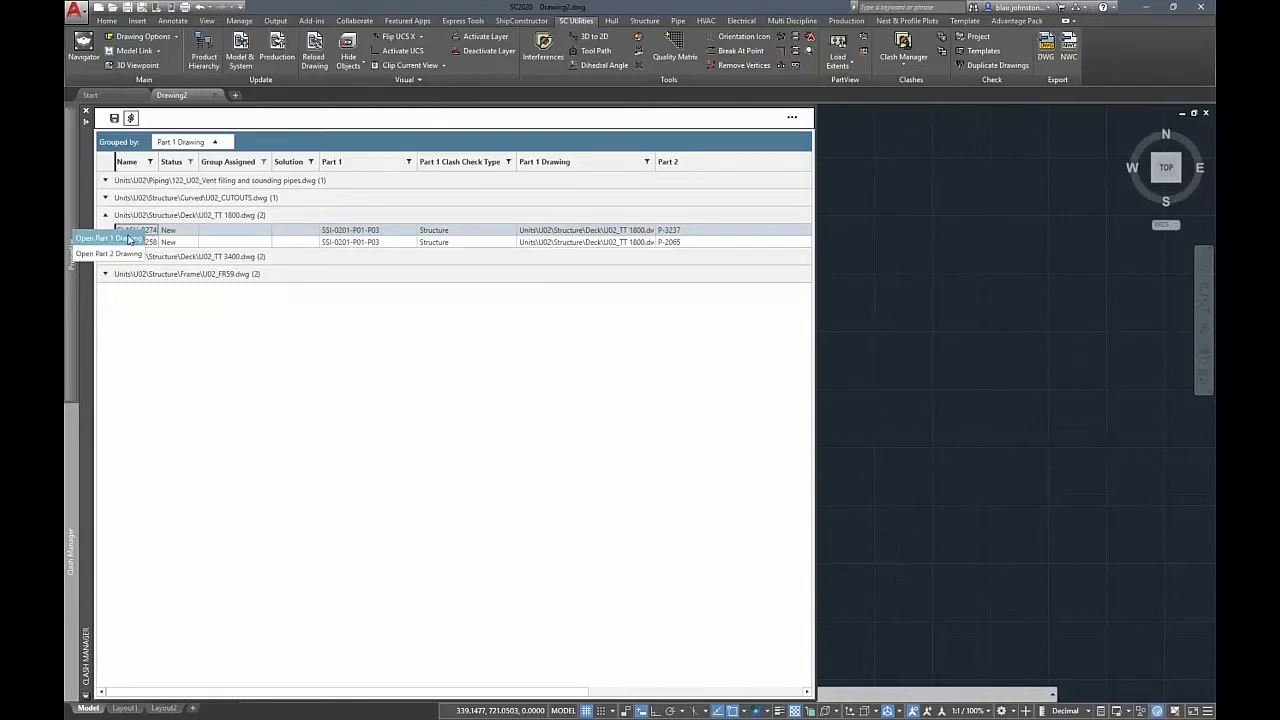
pyautogui.click(129, 239)
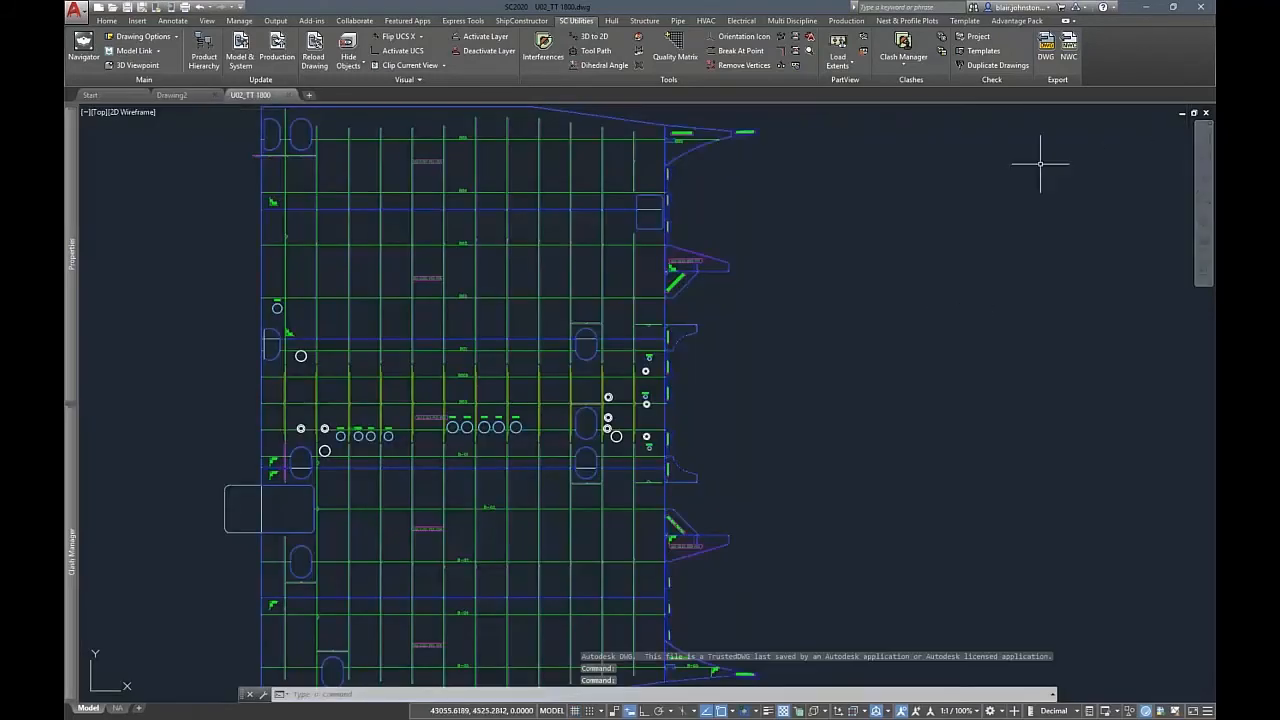
# Show the deck in a shaded SW Isometric view and examine the pipe penetrations in its middle plate.
pyautogui.click(138, 65)
pyautogui.moveTo(75, 456)
pyautogui.click(140, 242)
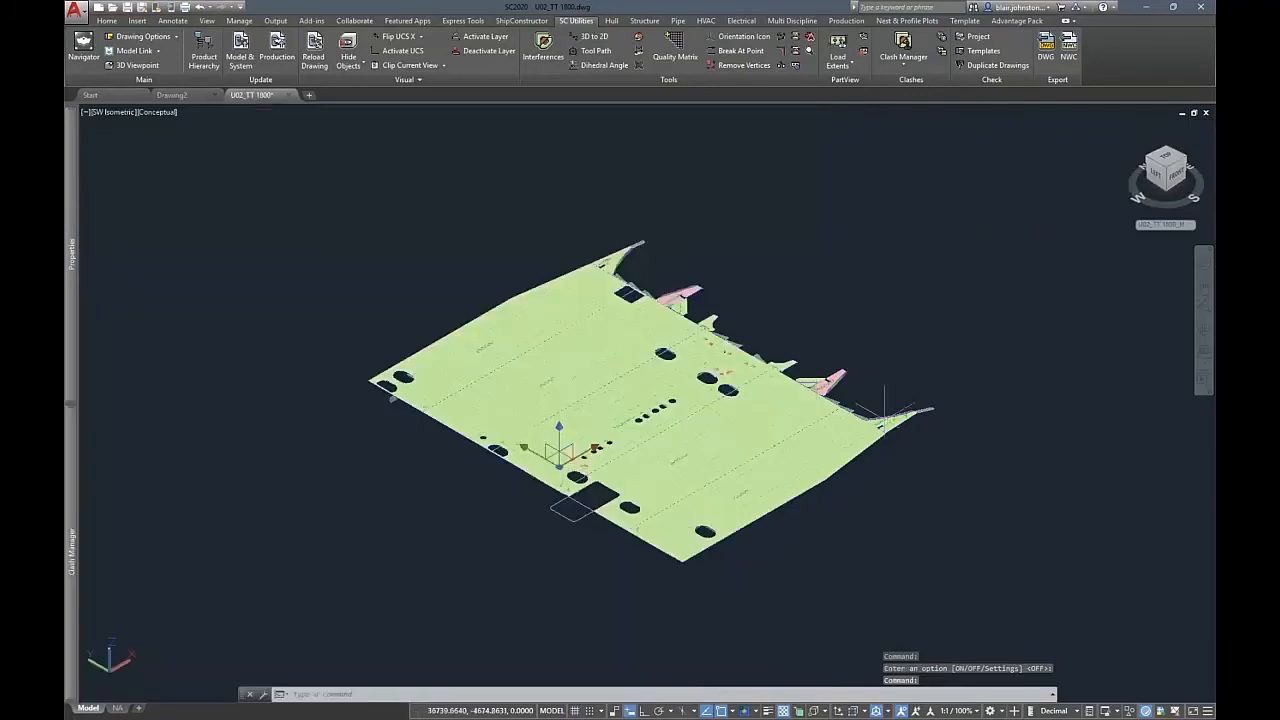
pyautogui.scroll(3, 560, 515)
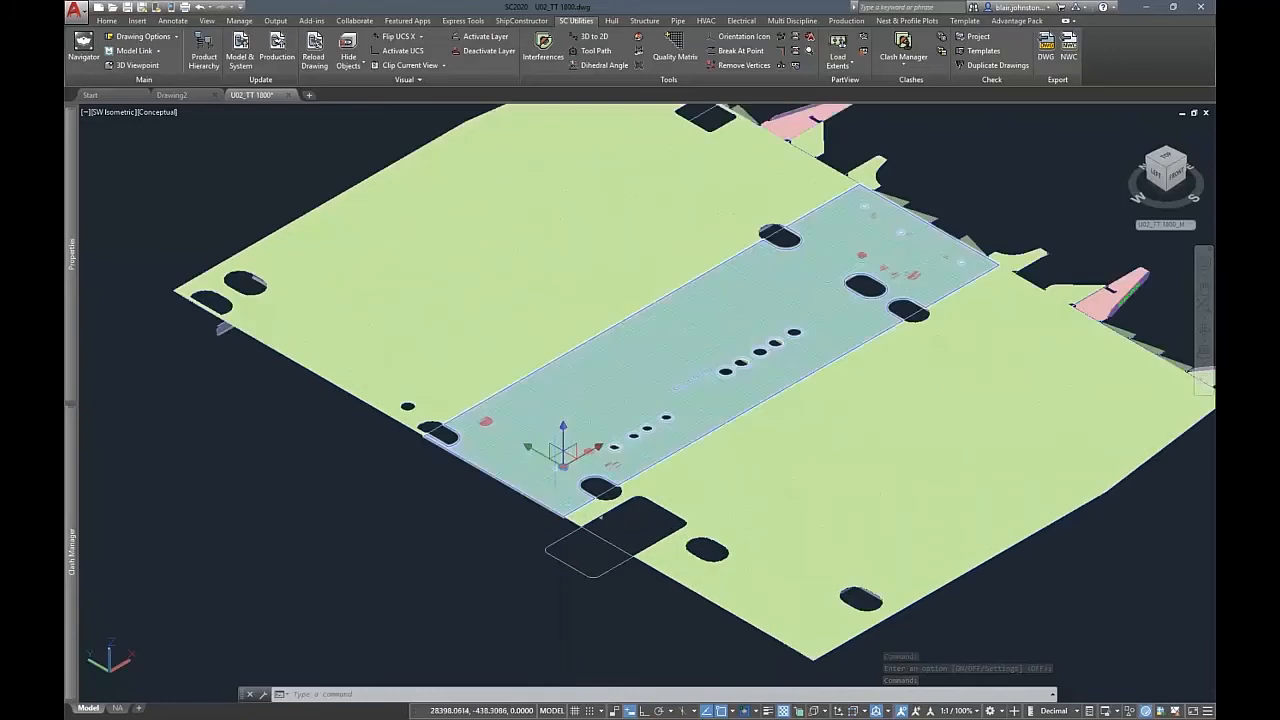
pyautogui.scroll(2, 550, 540)
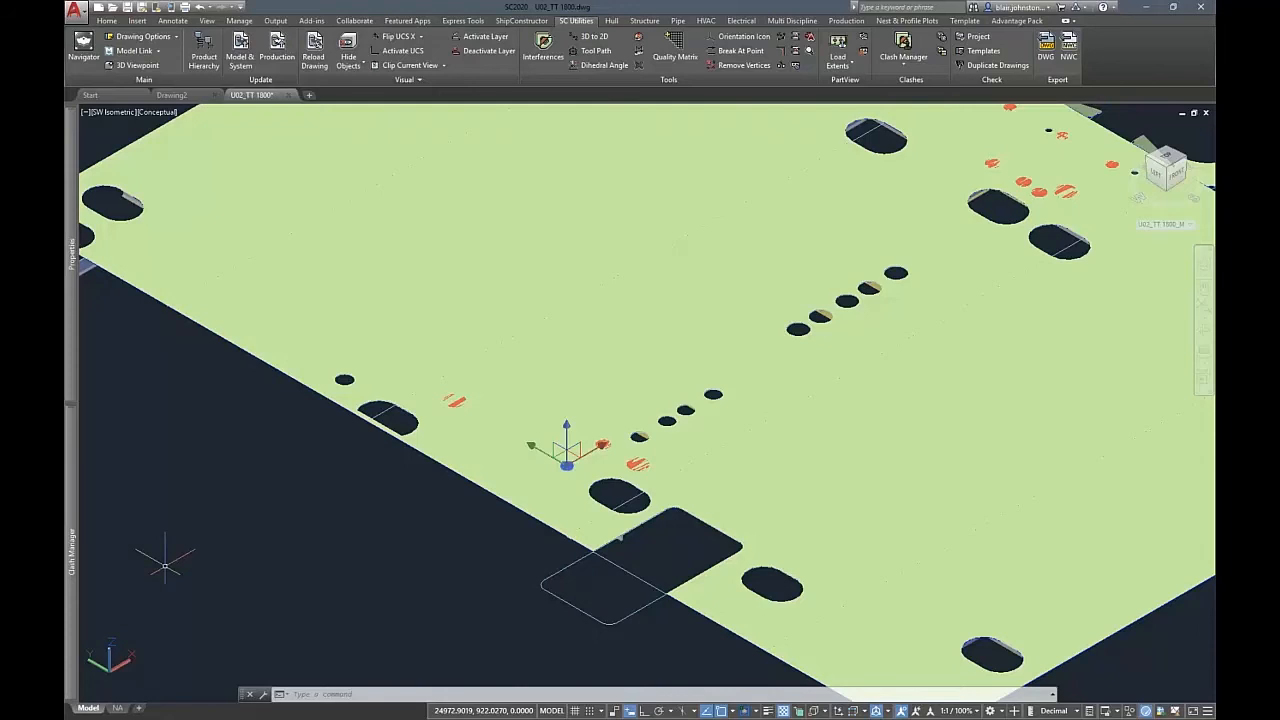
# Assign CLASH-0258 and CLASH-0274 to the Mechanical group in the Clash Manager.
pyautogui.moveTo(71, 600)
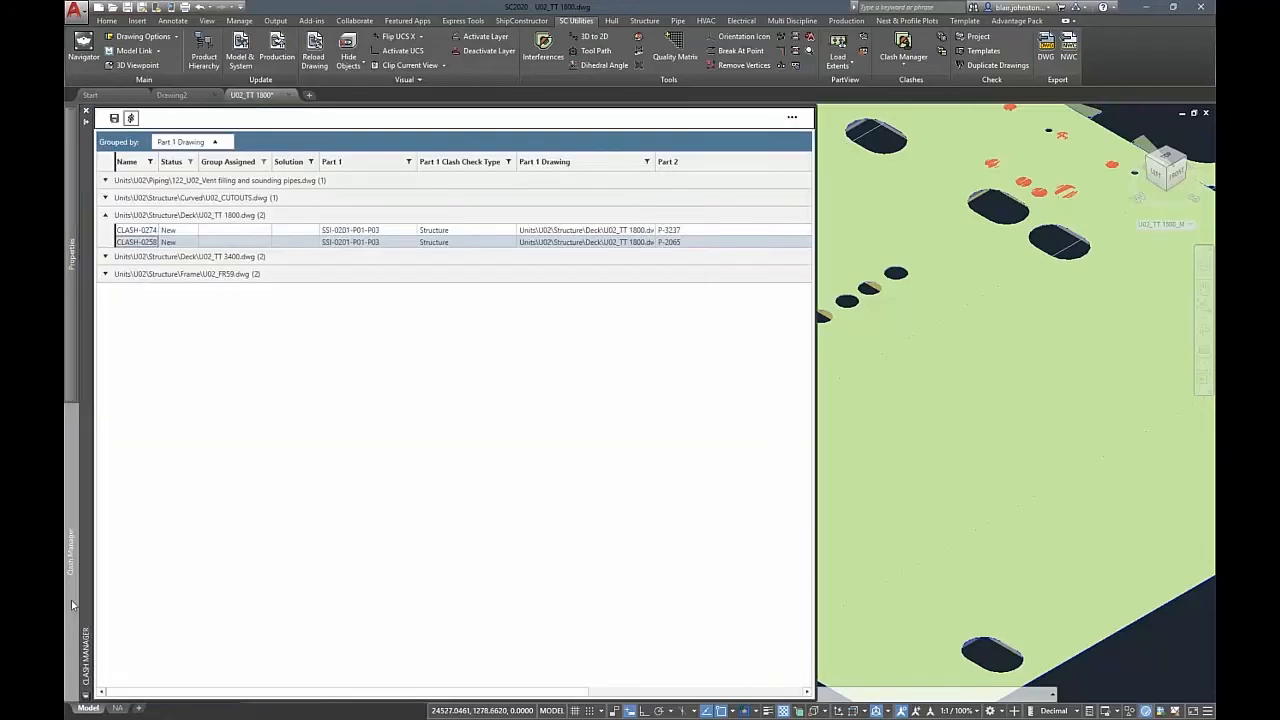
pyautogui.click(226, 246)
pyautogui.click(226, 248)
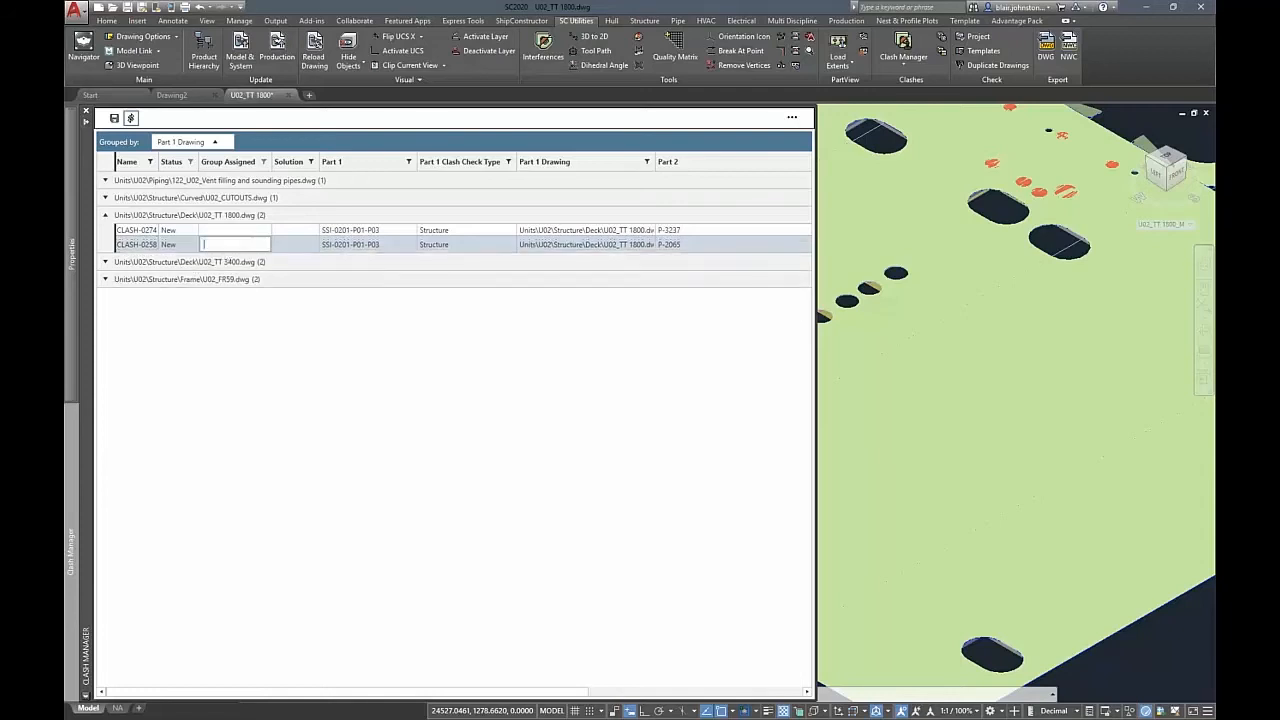
pyautogui.write('Struct')
pyautogui.press('Return')
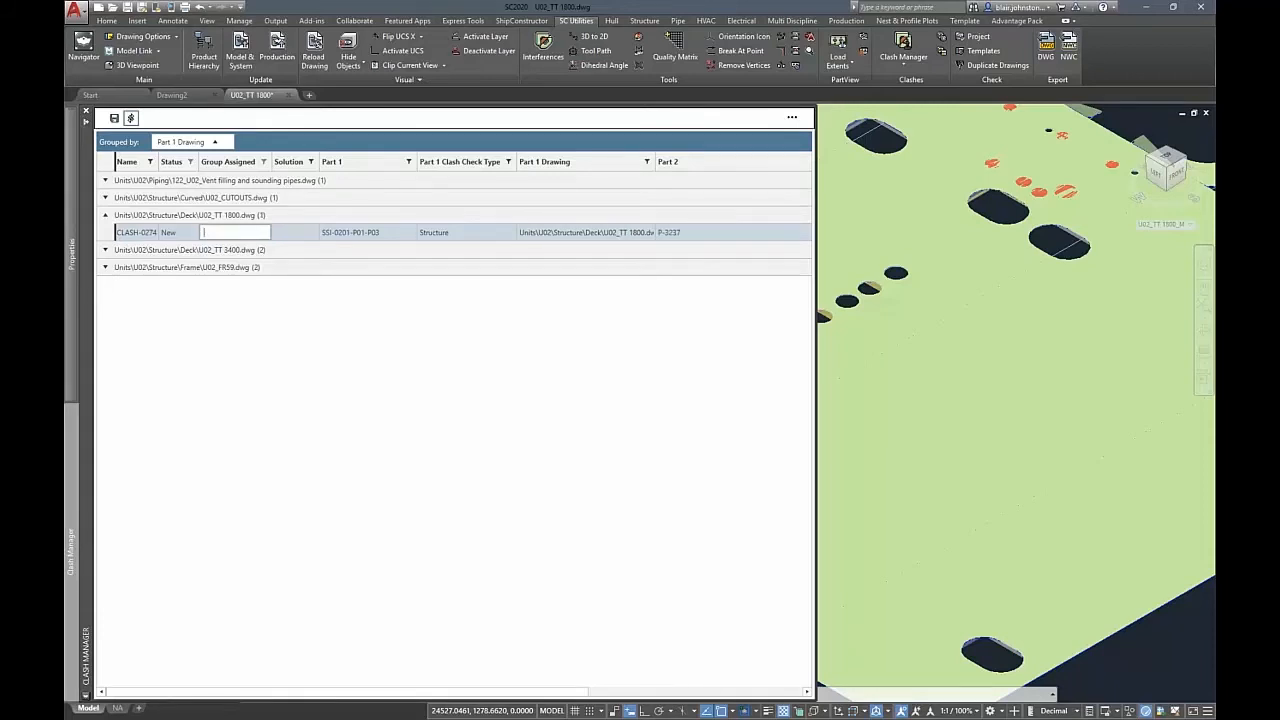
pyautogui.write('Mechanical')
pyautogui.press('Return')
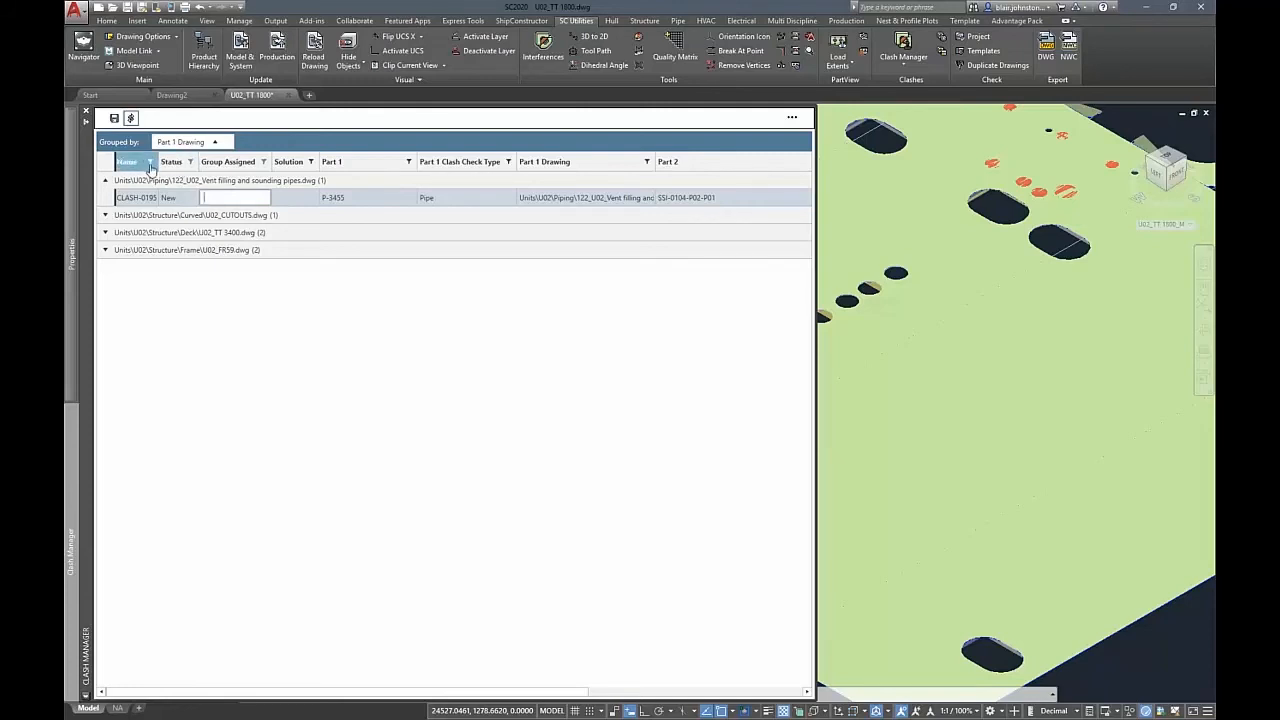
# Clear the grouping by drawing and change the Group Assigned filter from empty to Mechanical.
pyautogui.rightClick(341, 162)
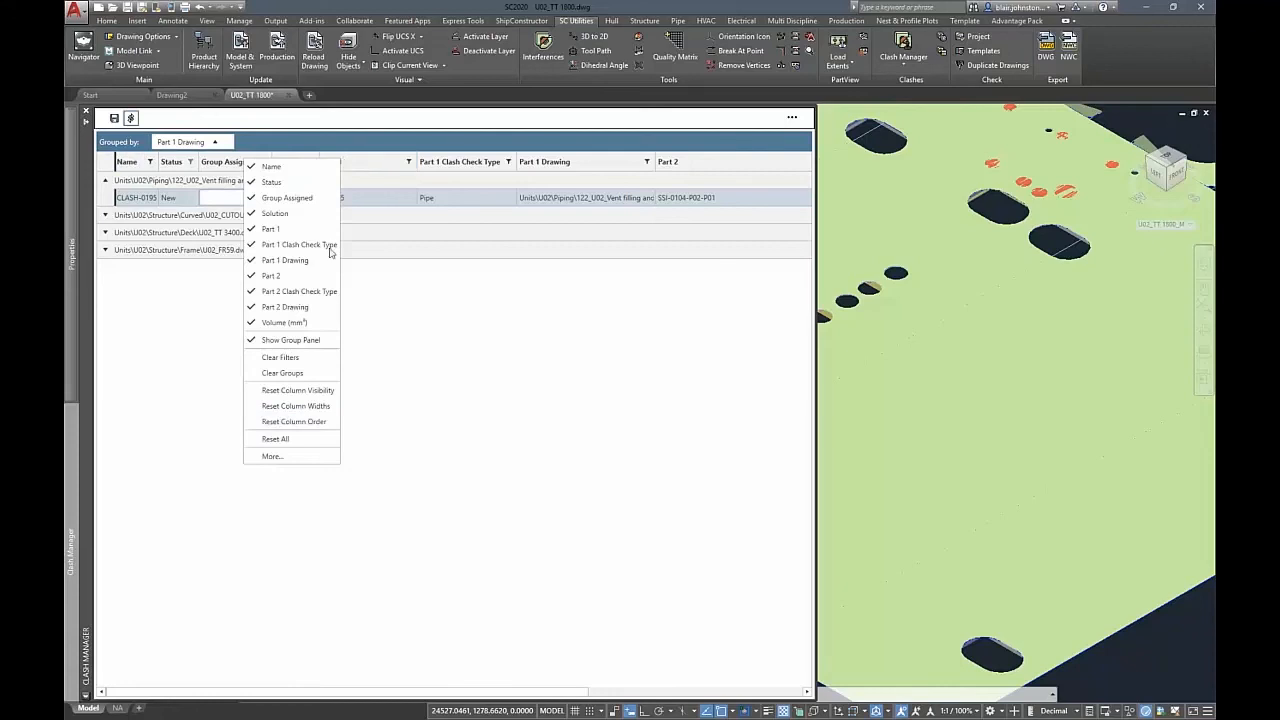
pyautogui.click(265, 384)
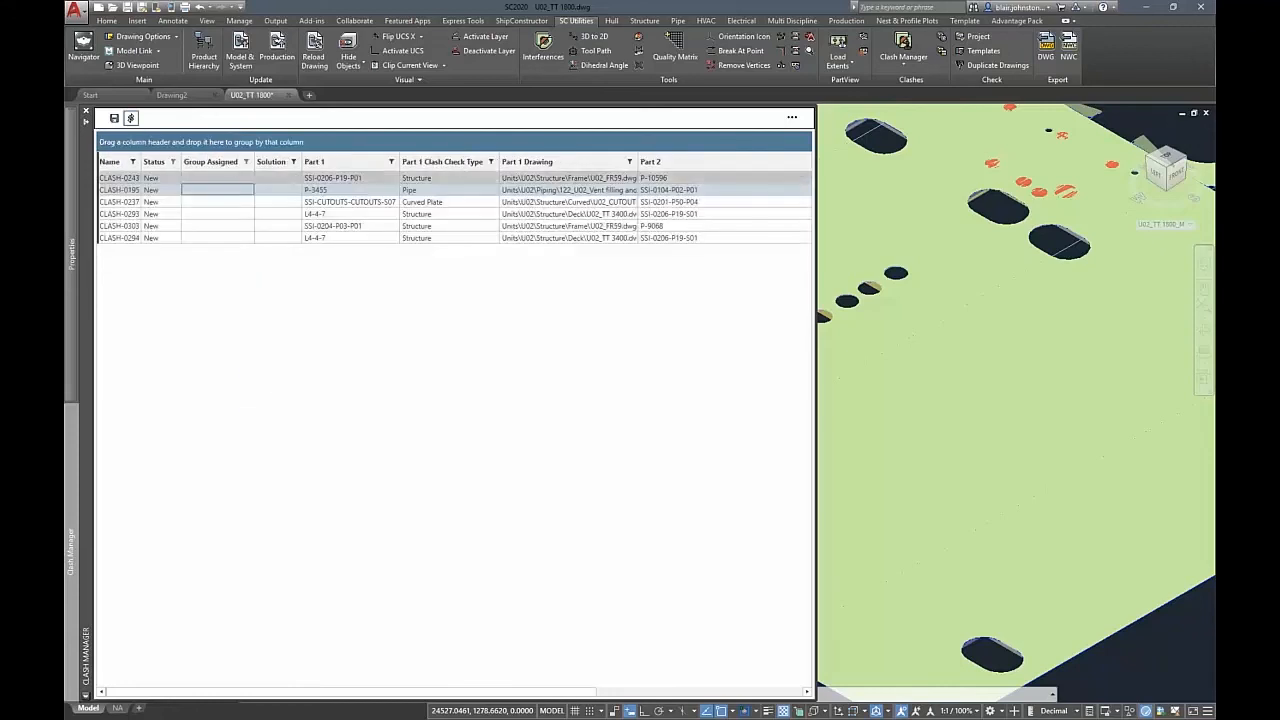
pyautogui.click(174, 162)
pyautogui.click(174, 162)
pyautogui.click(245, 162)
pyautogui.click(141, 195)
pyautogui.click(141, 210)
pyautogui.click(322, 262)
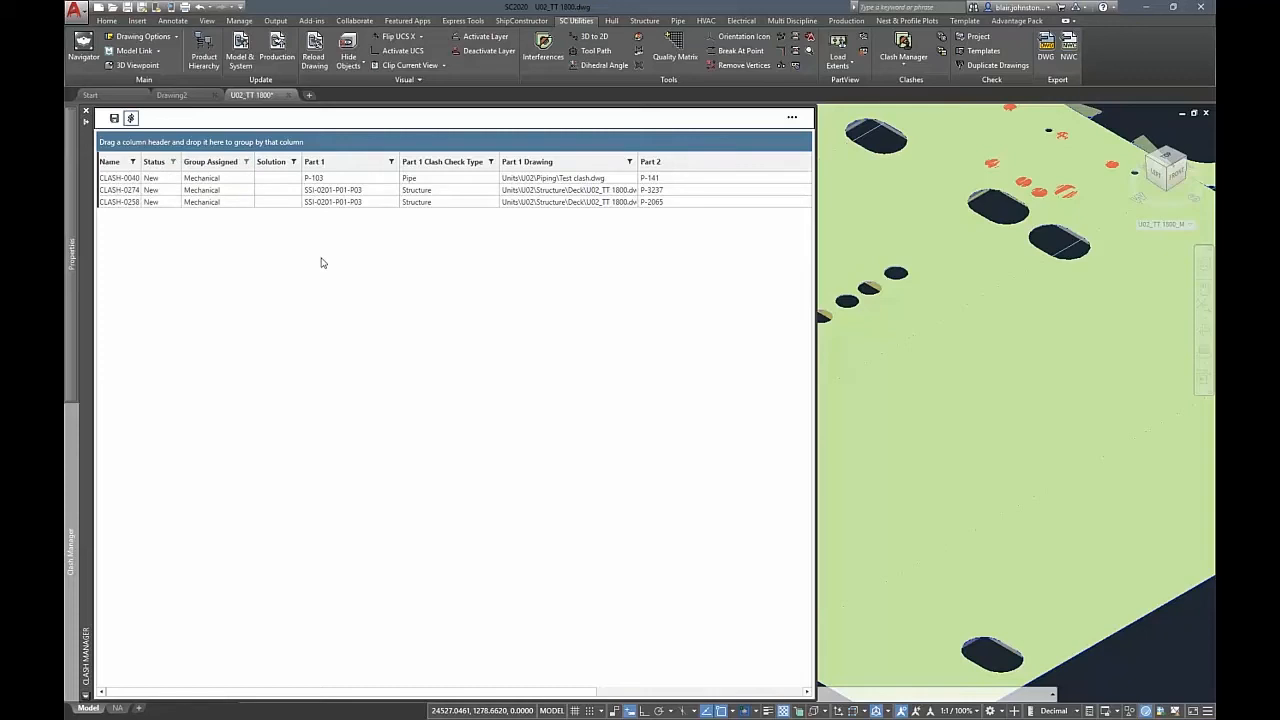
# Review the available status options for CLASH-0274 without choosing one.
pyautogui.click(168, 197)
pyautogui.click(177, 194)
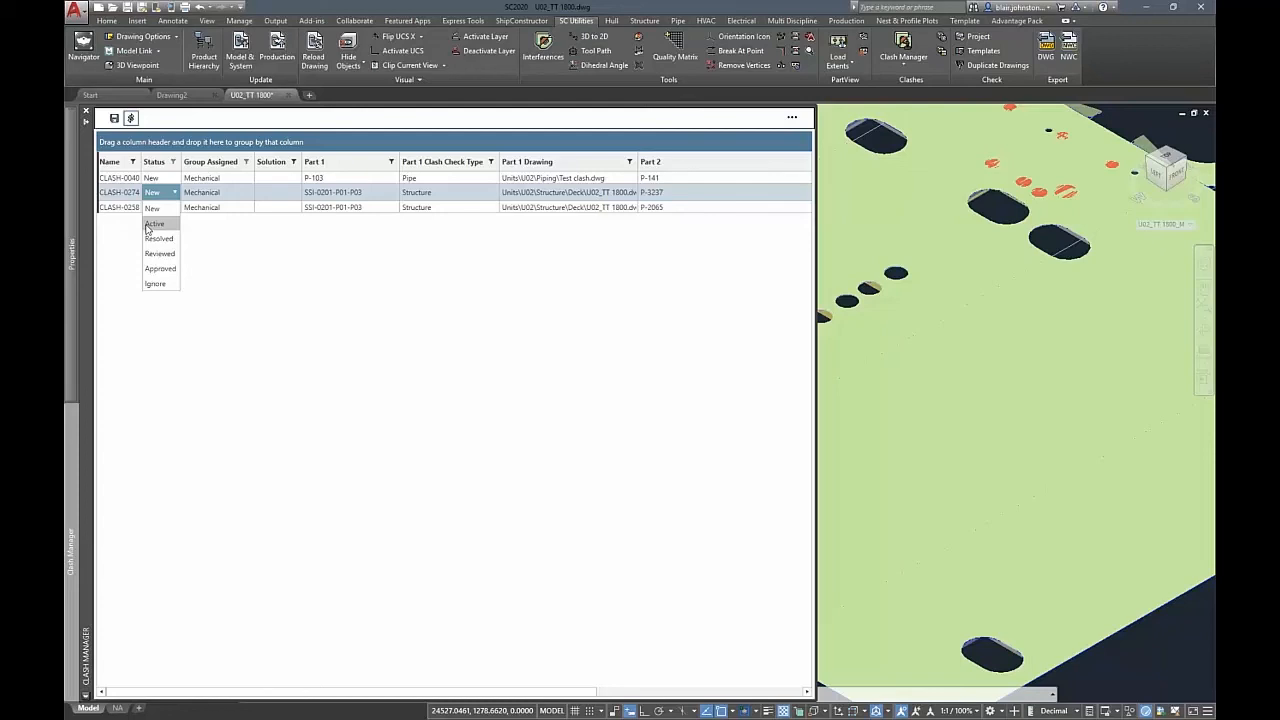
pyautogui.click(235, 257)
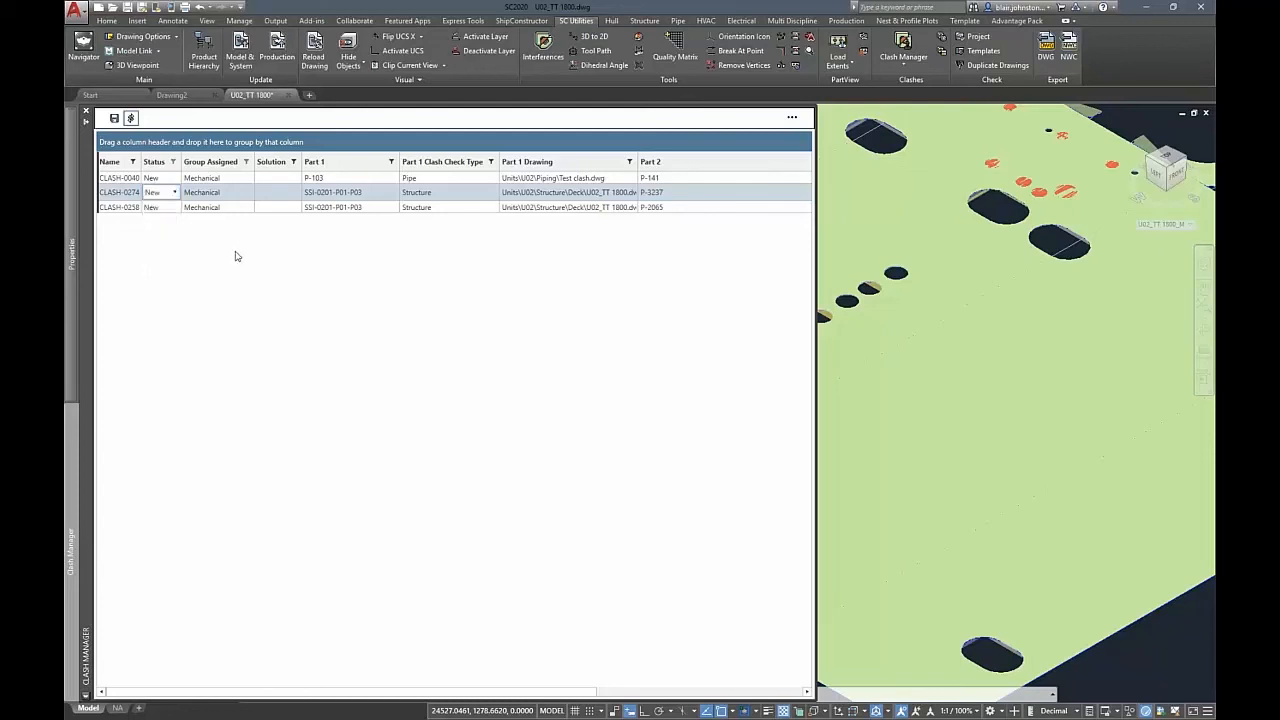